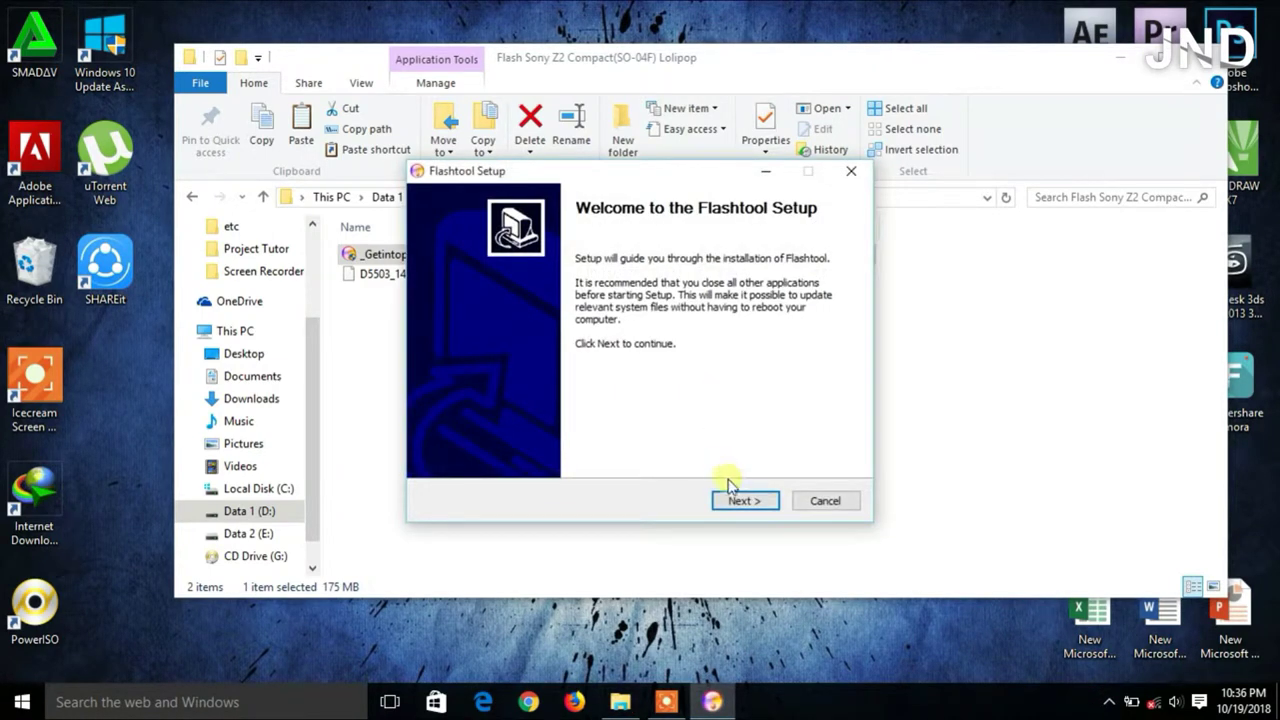
Install Flashtool in C:\Flashtool with the default Flashtool Start Menu folder, and finish the setup.
{"action": "left_click", "coordinate": [740, 500]}
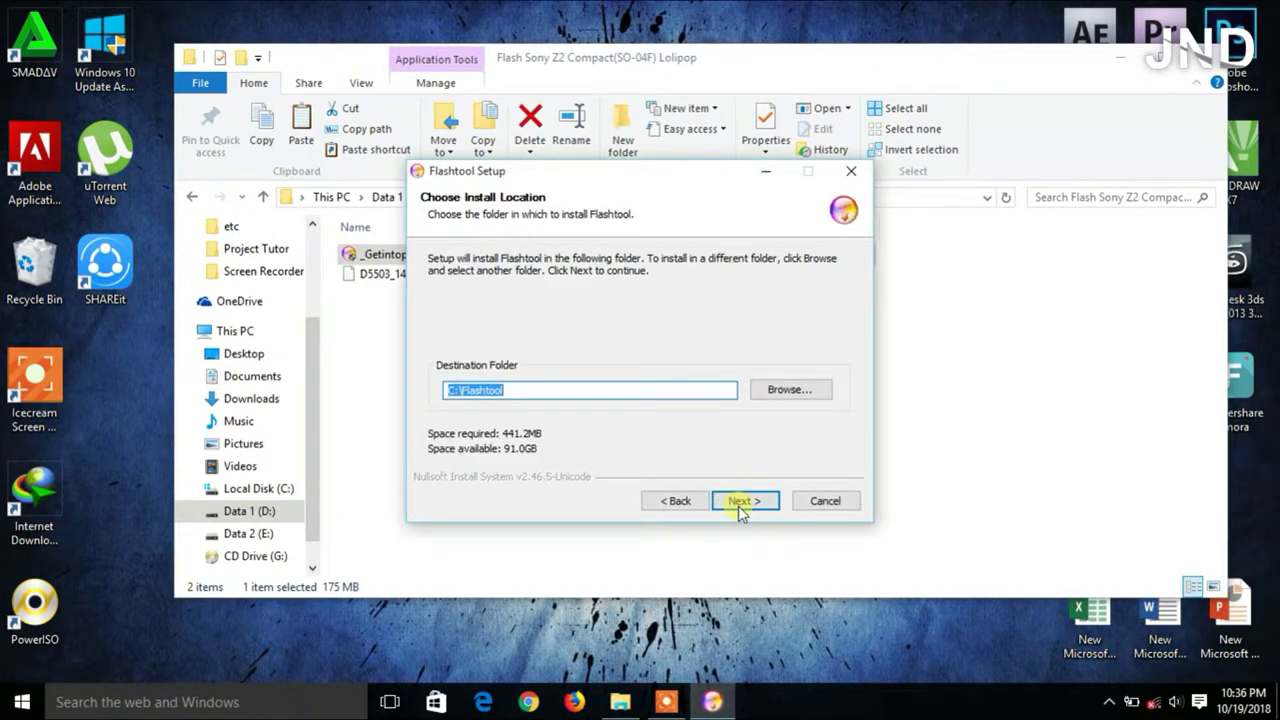
{"action": "left_click", "coordinate": [740, 501]}
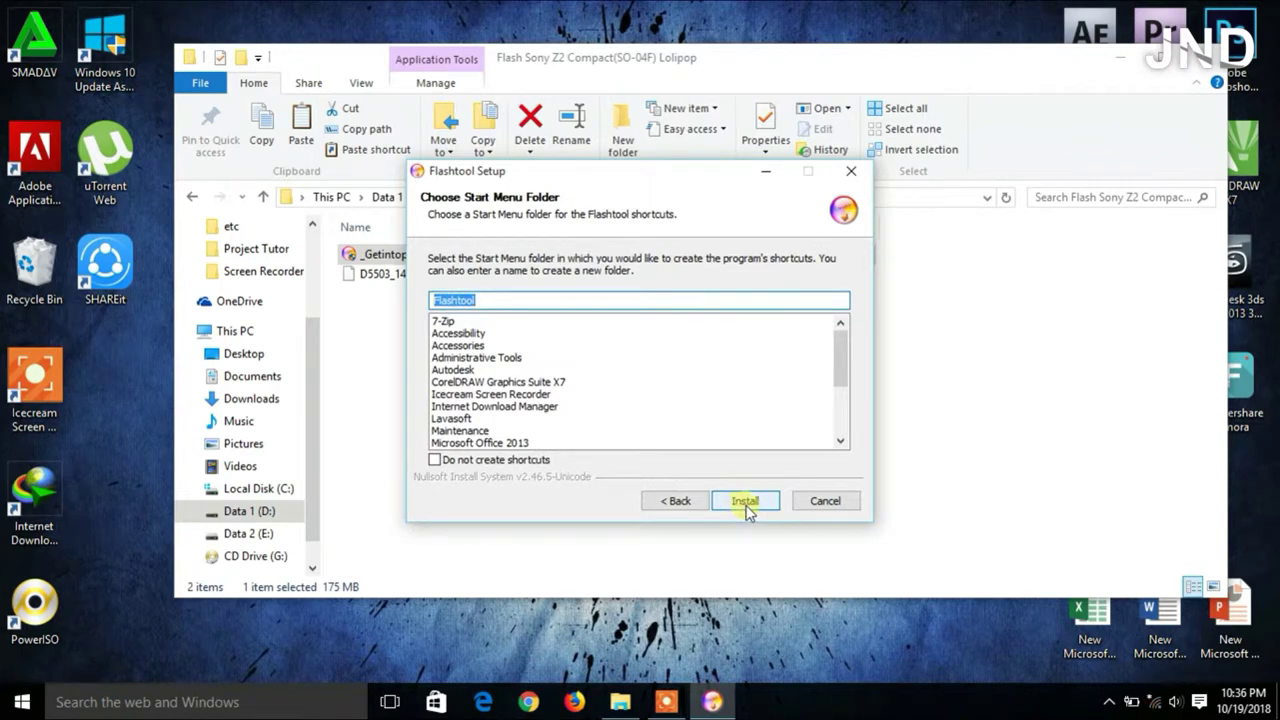
{"action": "left_click", "coordinate": [746, 506]}
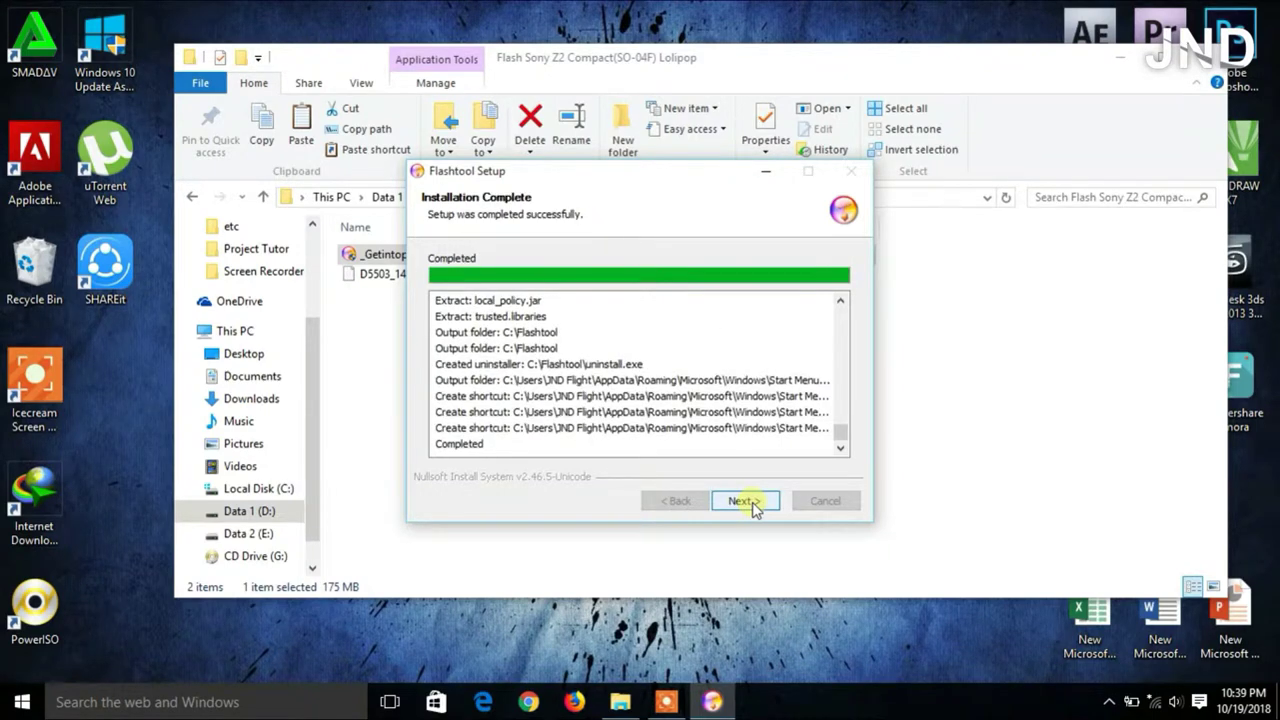
{"action": "left_click", "coordinate": [752, 502]}
{"action": "left_click", "coordinate": [752, 502]}
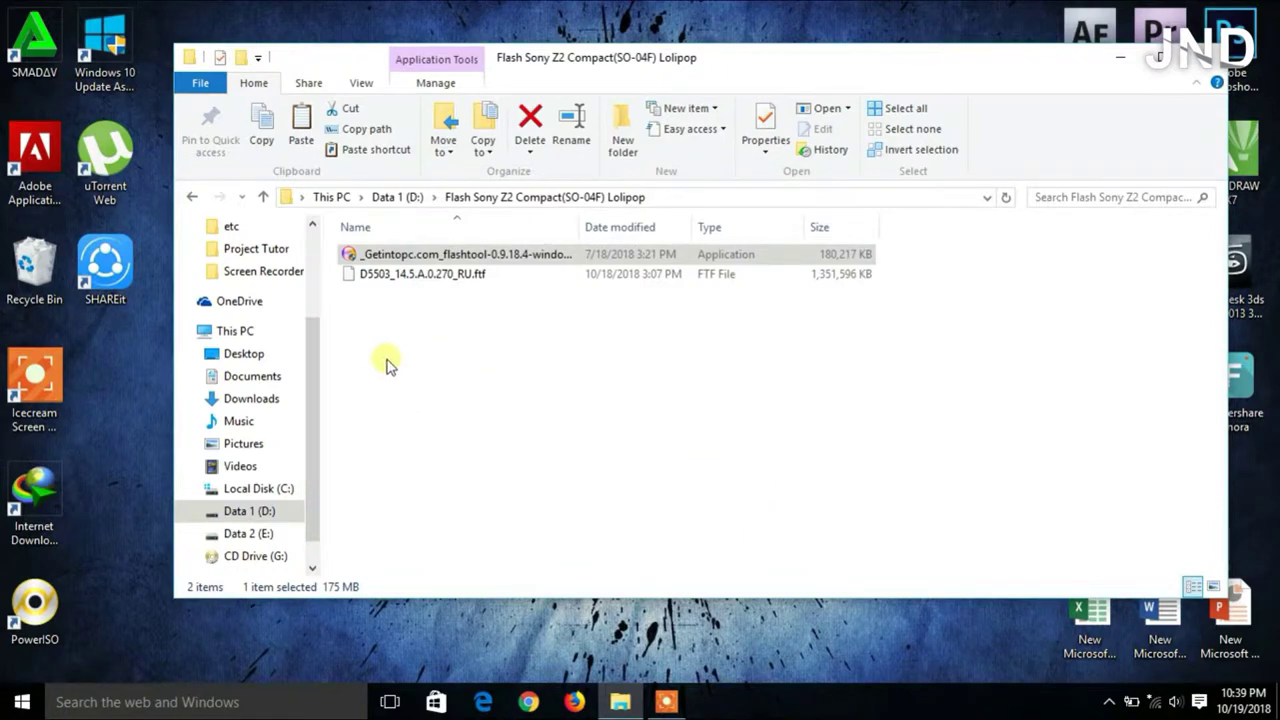
Run the Flashtool-drivers installer from the C:\Flashtool\drivers folder.
{"action": "left_click", "coordinate": [258, 333]}
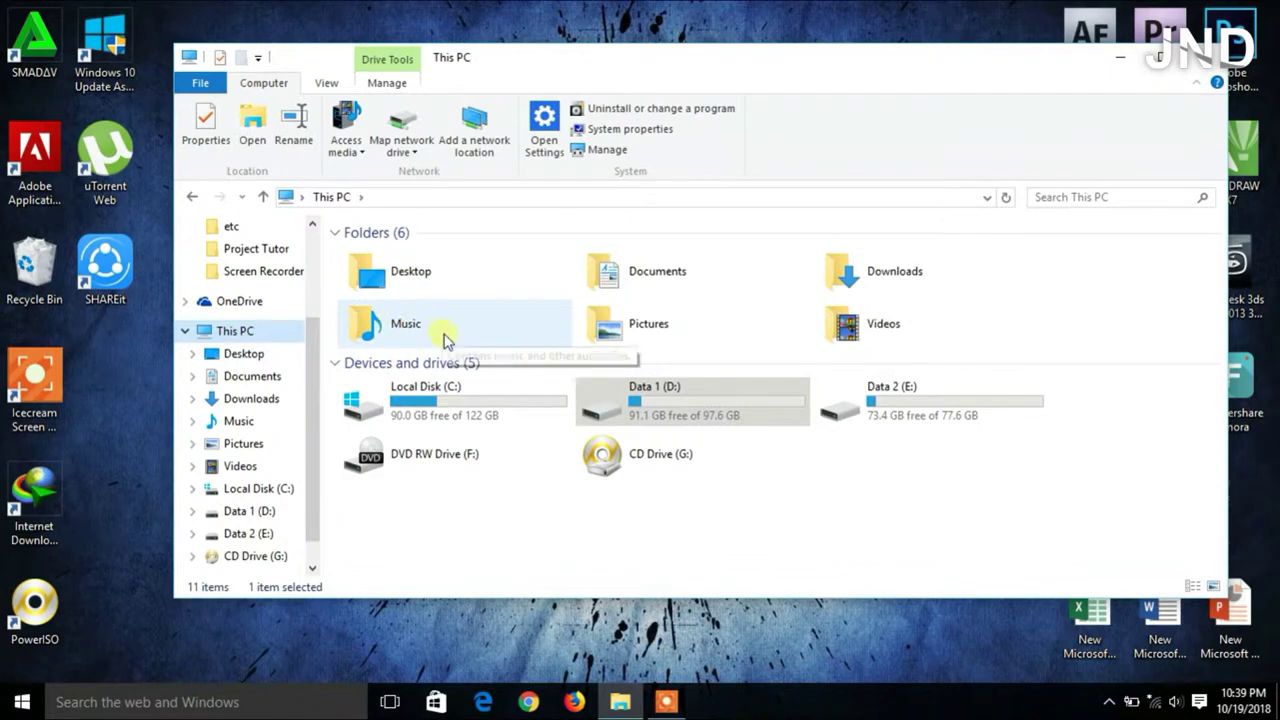
{"action": "double_click", "coordinate": [443, 408]}
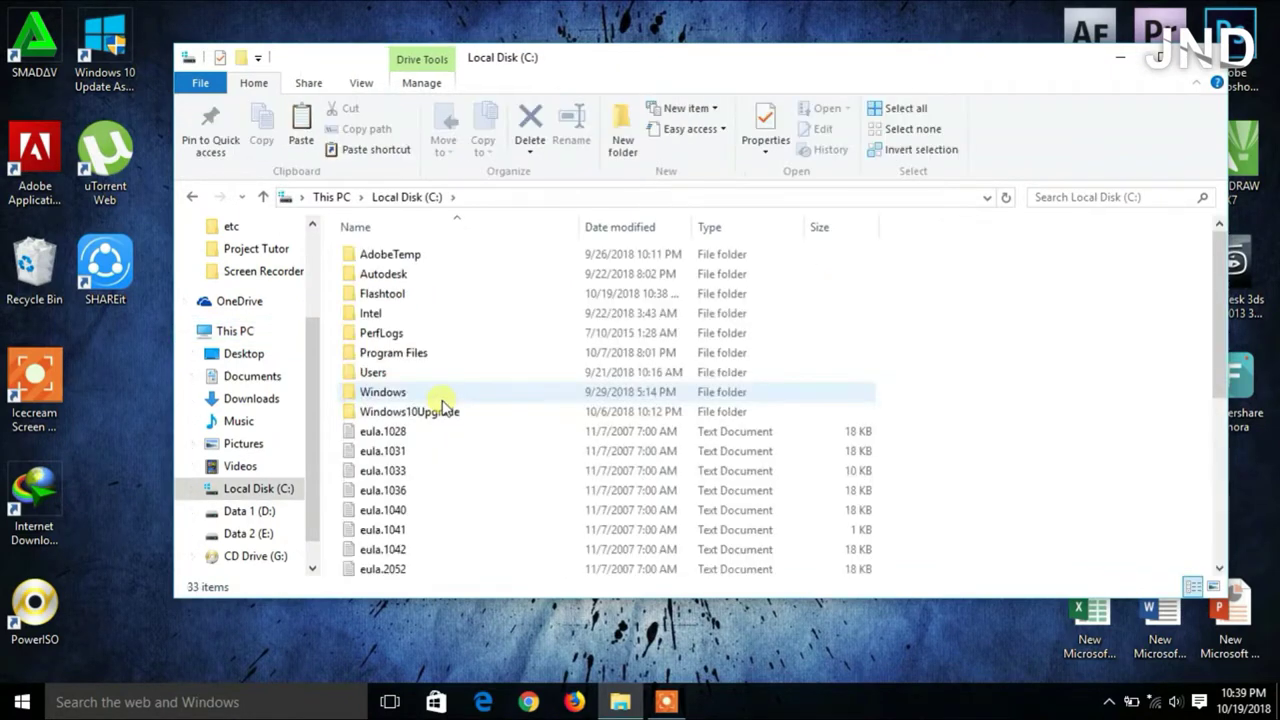
{"action": "double_click", "coordinate": [403, 296]}
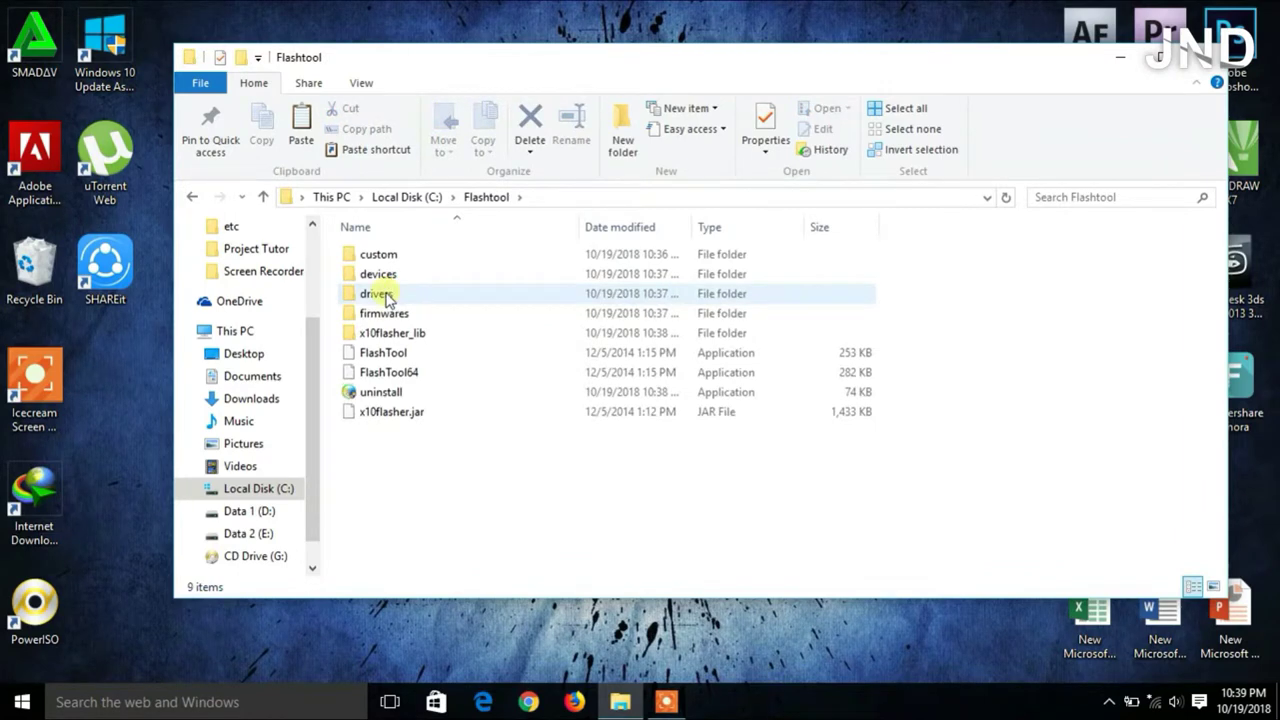
{"action": "double_click", "coordinate": [400, 296]}
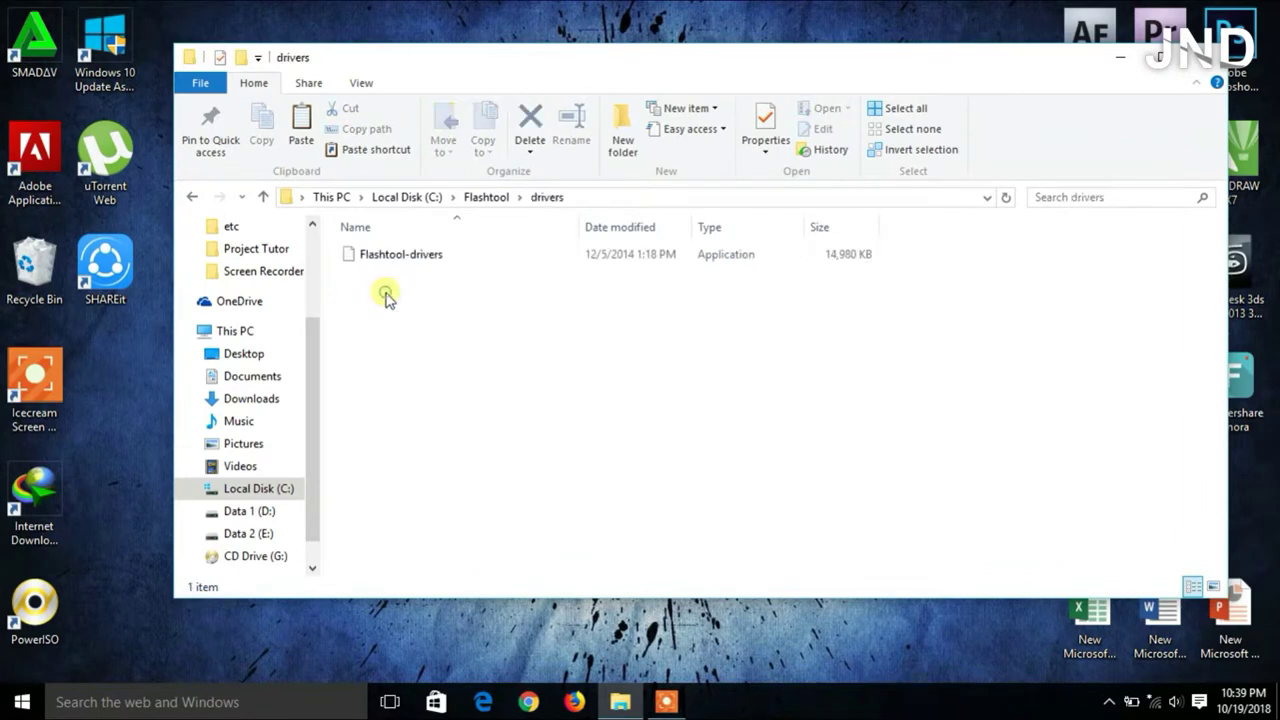
{"action": "double_click", "coordinate": [466, 268]}
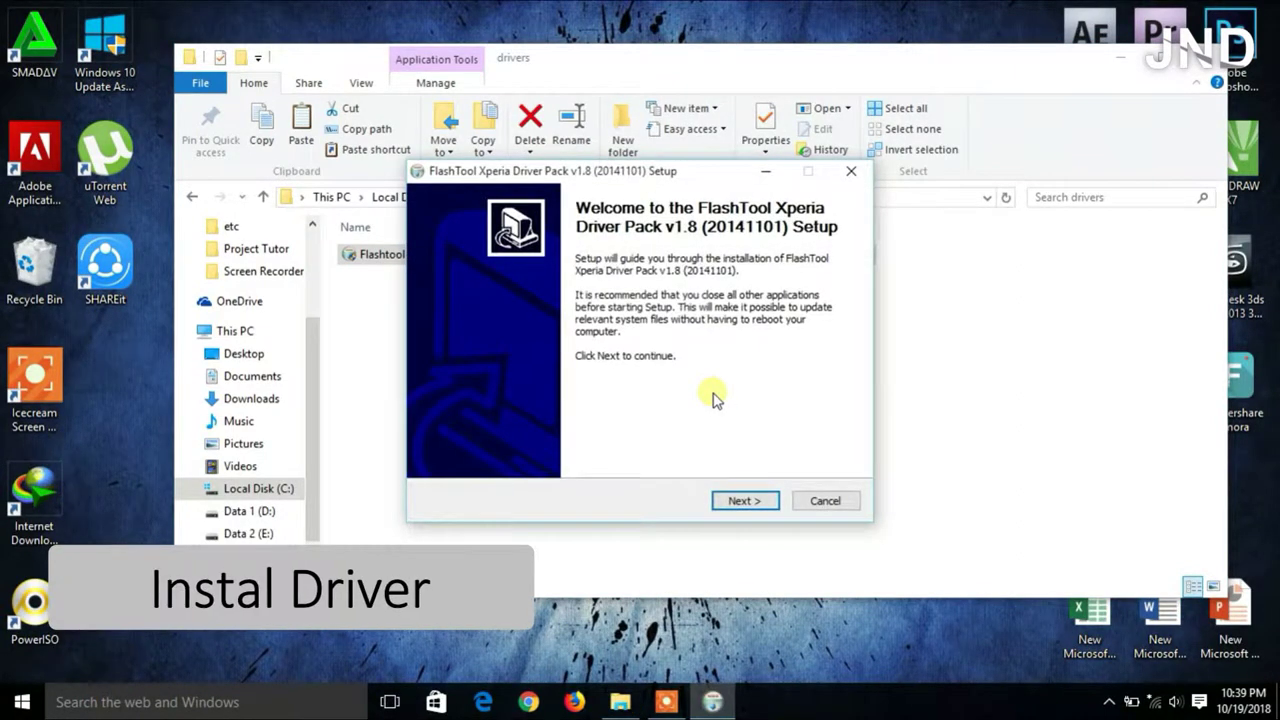
Select Flashmode Drivers, Fastboot Drivers and the Xperia A2 (SO-04F) drivers as the driver pack components to install.
{"action": "left_click", "coordinate": [744, 502]}
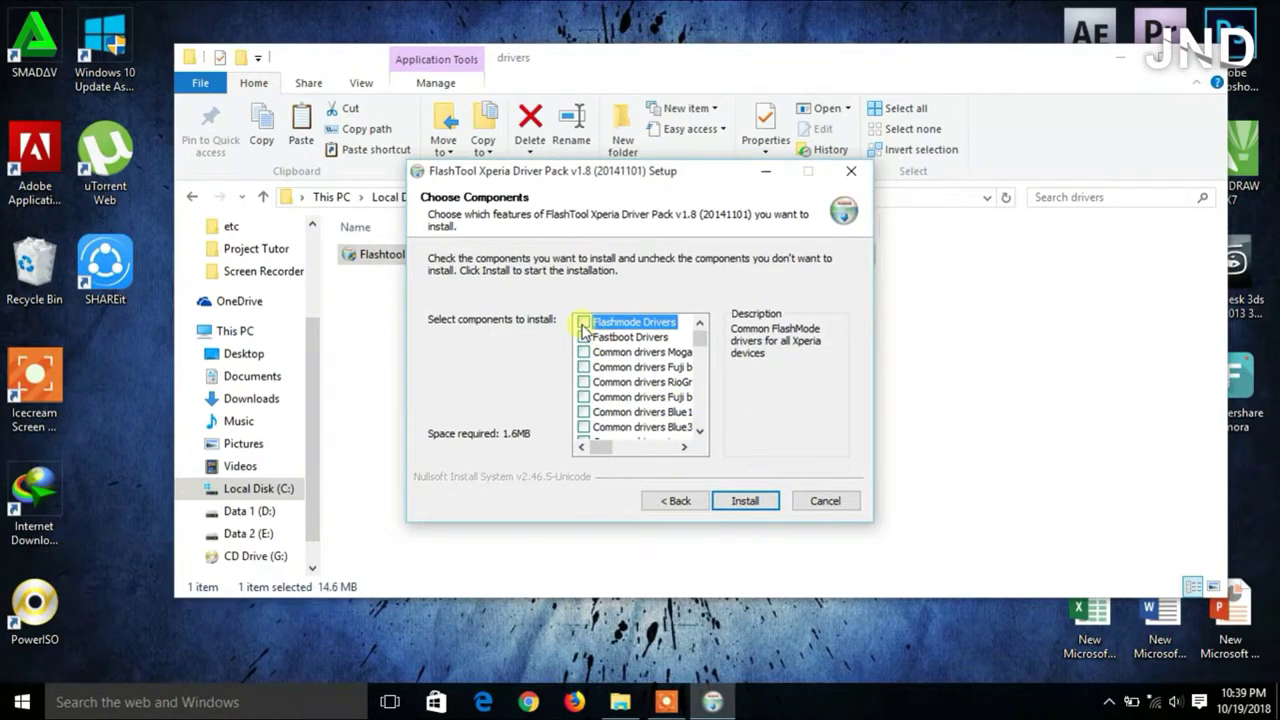
{"action": "left_click", "coordinate": [584, 337]}
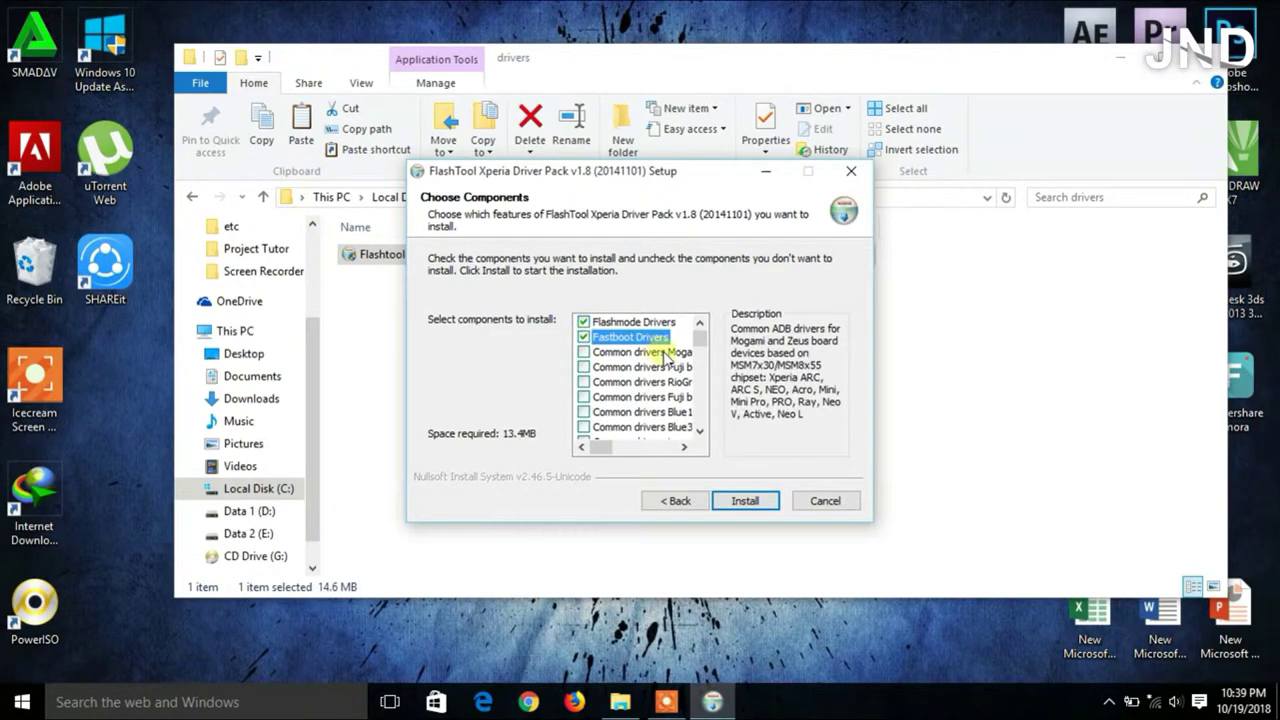
{"action": "left_click_drag", "start_coordinate": [698, 352], "coordinate": [700, 413]}
{"action": "scroll", "coordinate": [704, 388], "scroll_direction": "down", "scroll_amount": 1}
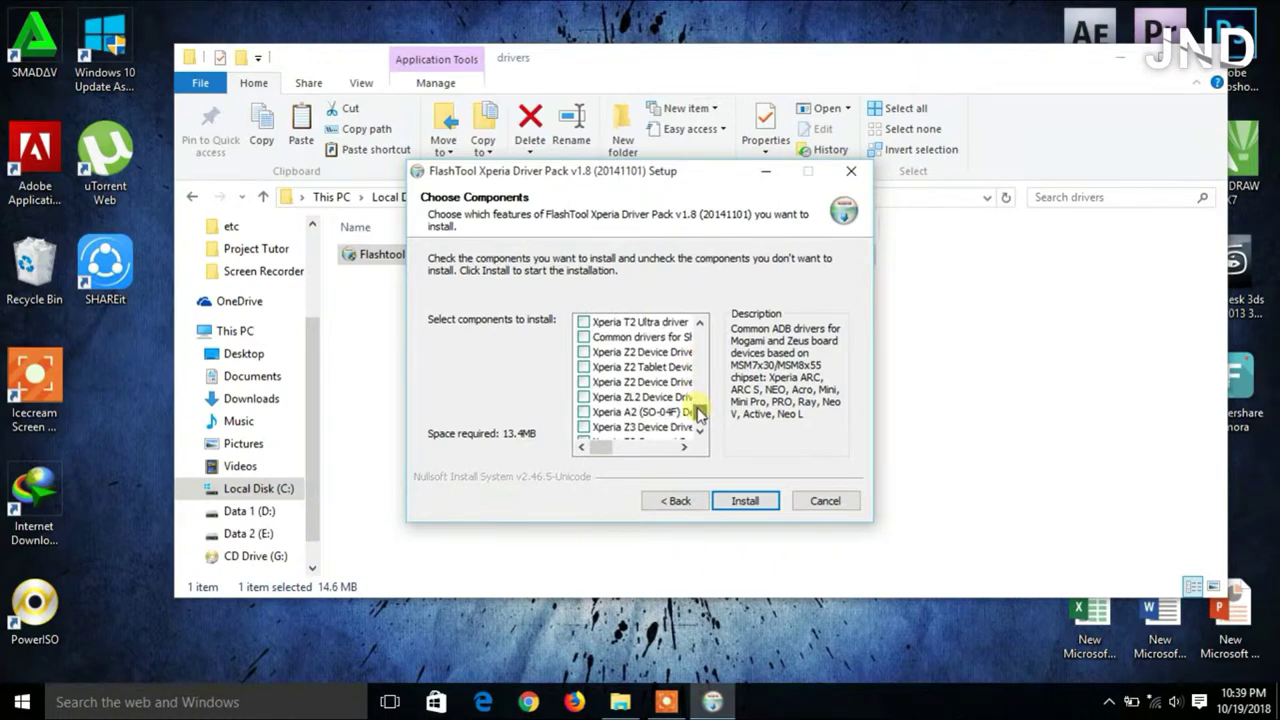
{"action": "left_click", "coordinate": [646, 415]}
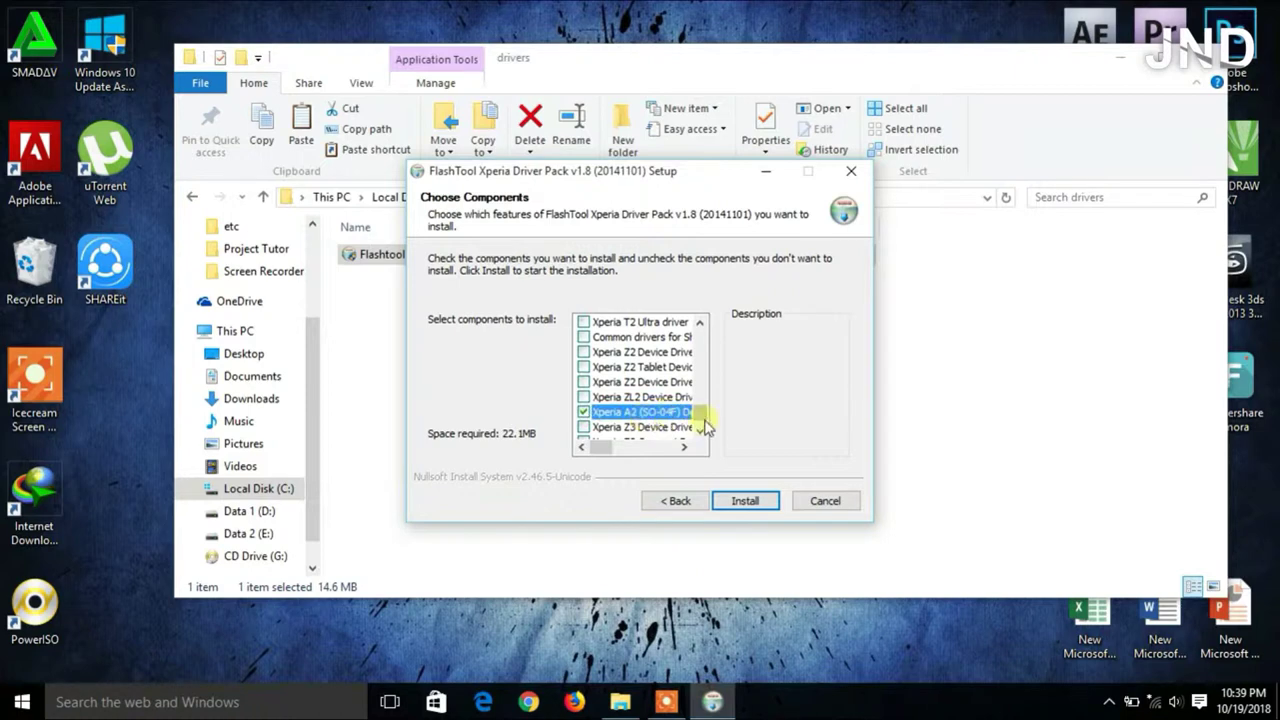
{"action": "left_click_drag", "start_coordinate": [704, 409], "coordinate": [703, 424]}
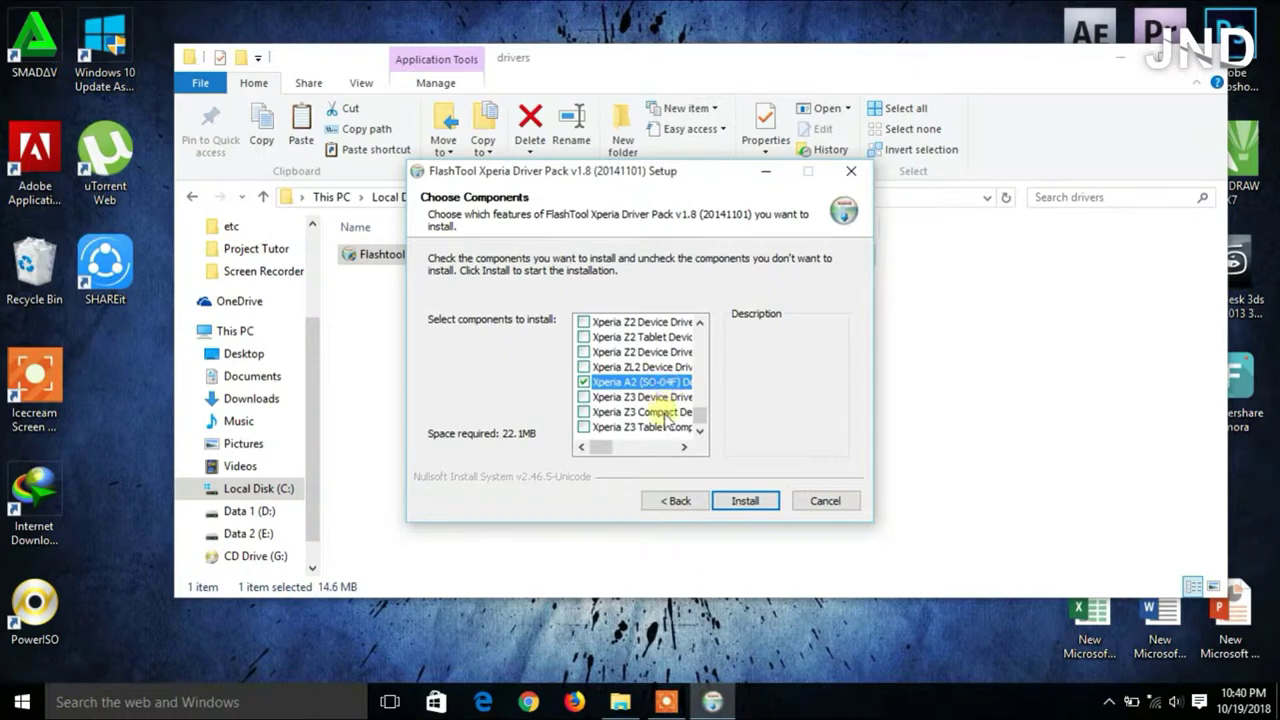
Install the selected Xperia drivers, allowing the unverified driver software, and close the finished driver setup.
{"action": "left_click", "coordinate": [745, 499]}
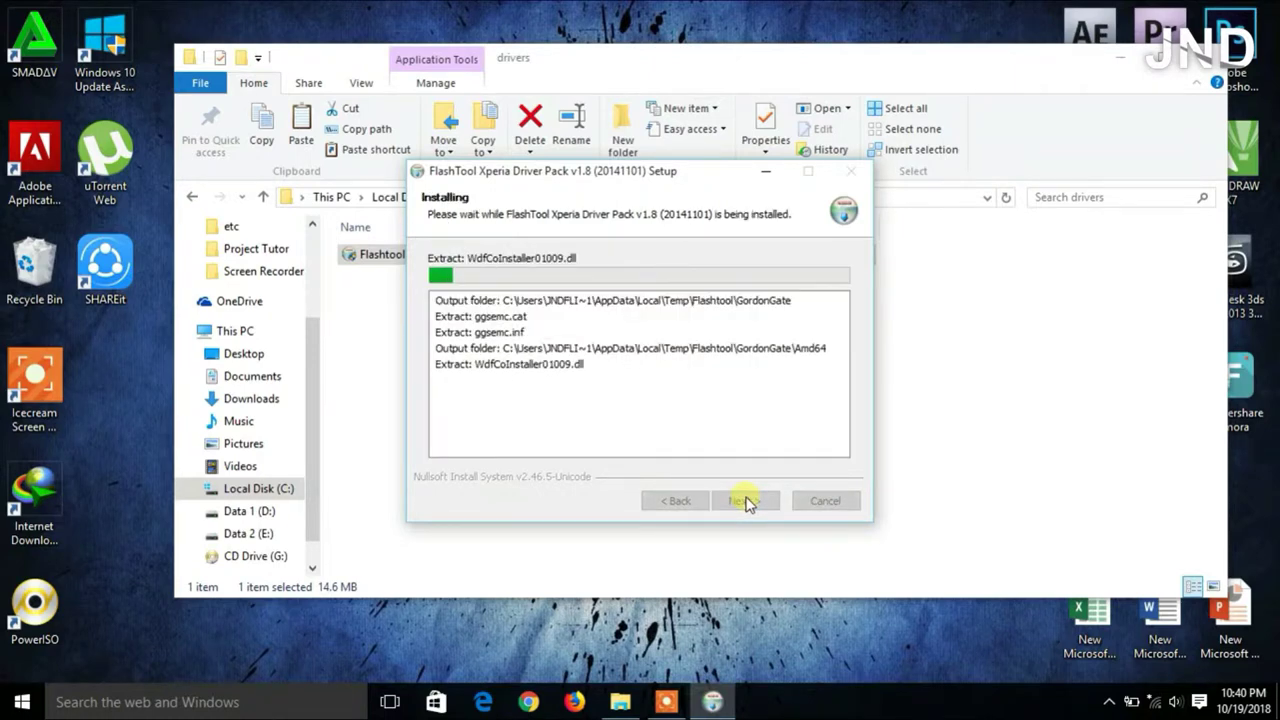
{"action": "left_click", "coordinate": [421, 415]}
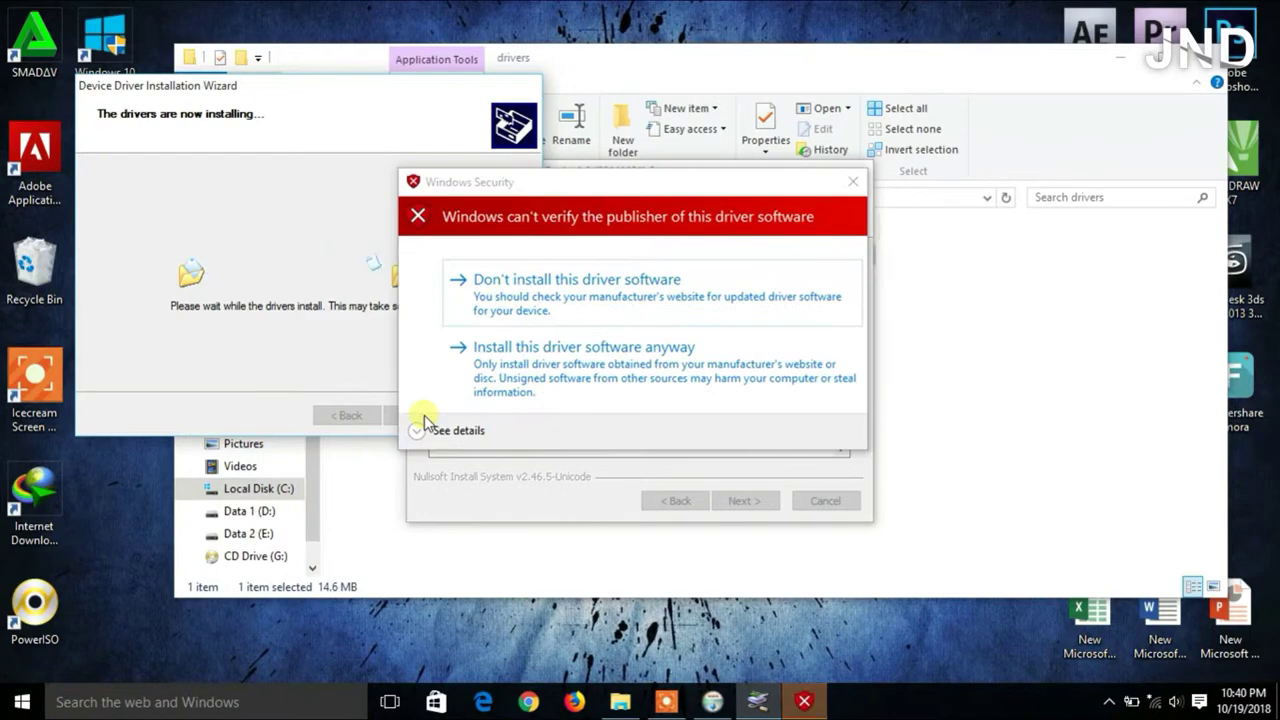
{"action": "left_click", "coordinate": [530, 360]}
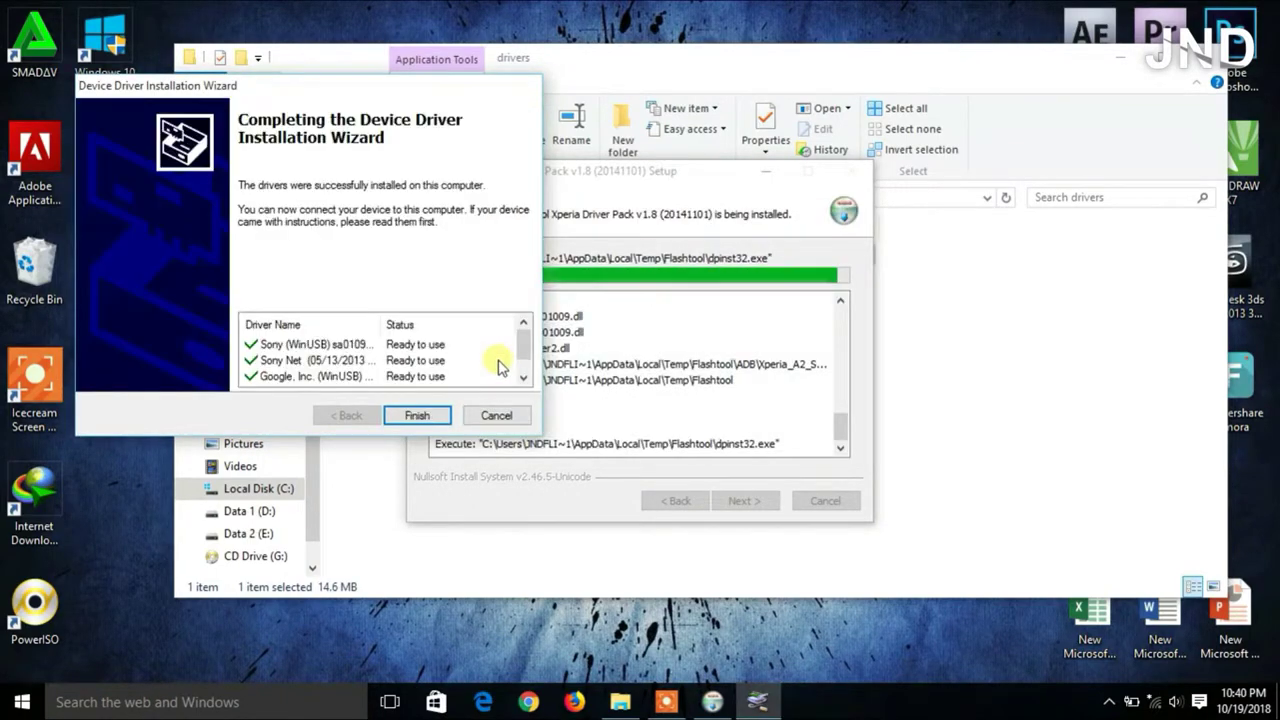
{"action": "left_click", "coordinate": [414, 415]}
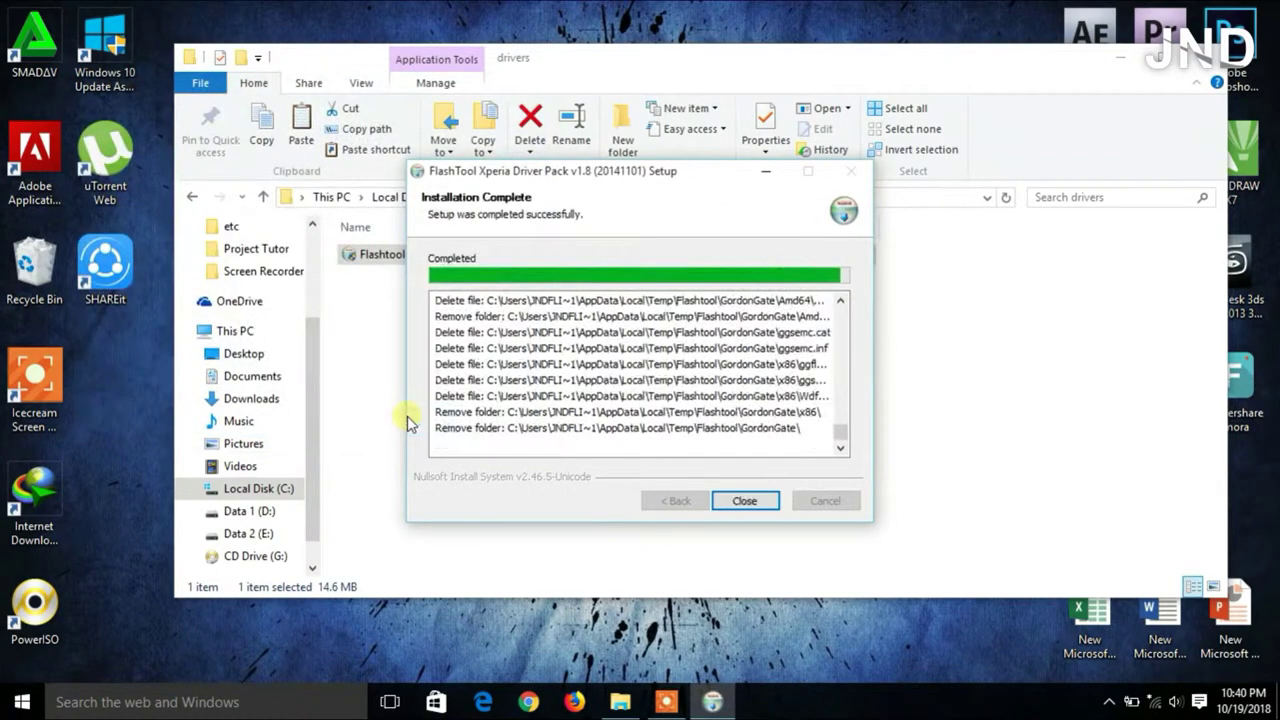
{"action": "left_click", "coordinate": [757, 506]}
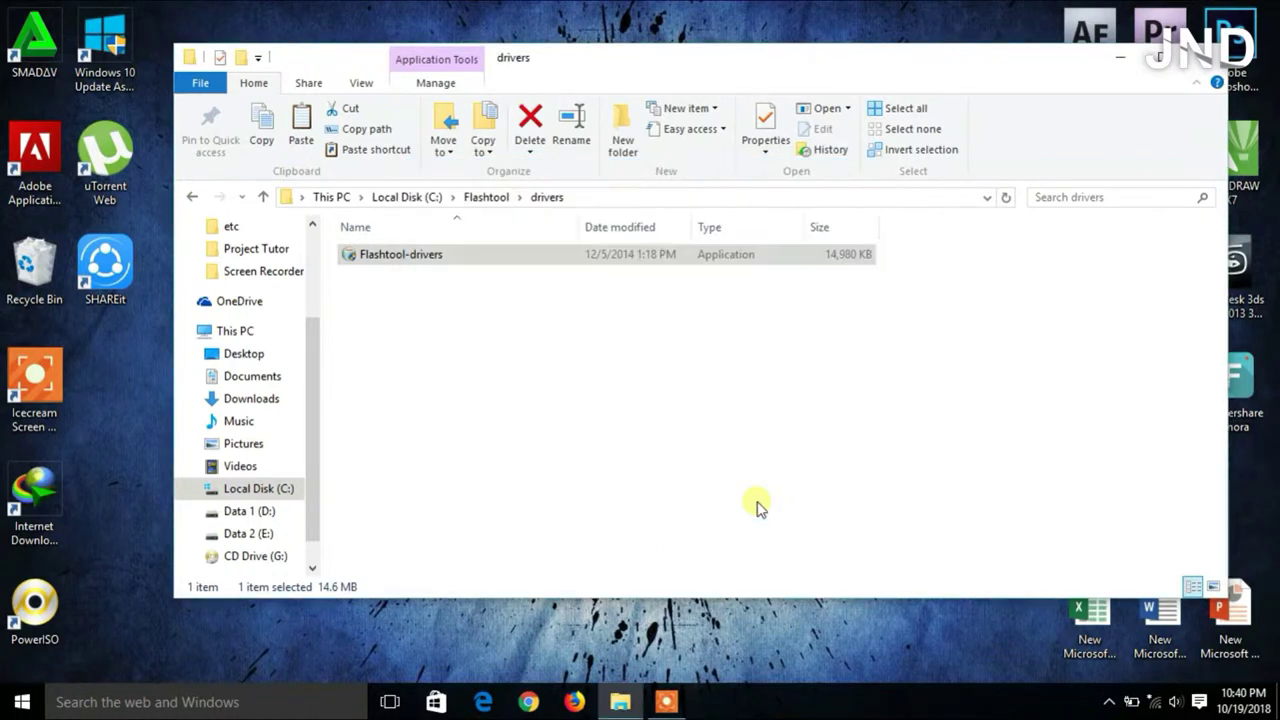
Launch FlashTool from the C:\Flashtool folder and open its firmware selector in Flashmode.
{"action": "left_click", "coordinate": [426, 197]}
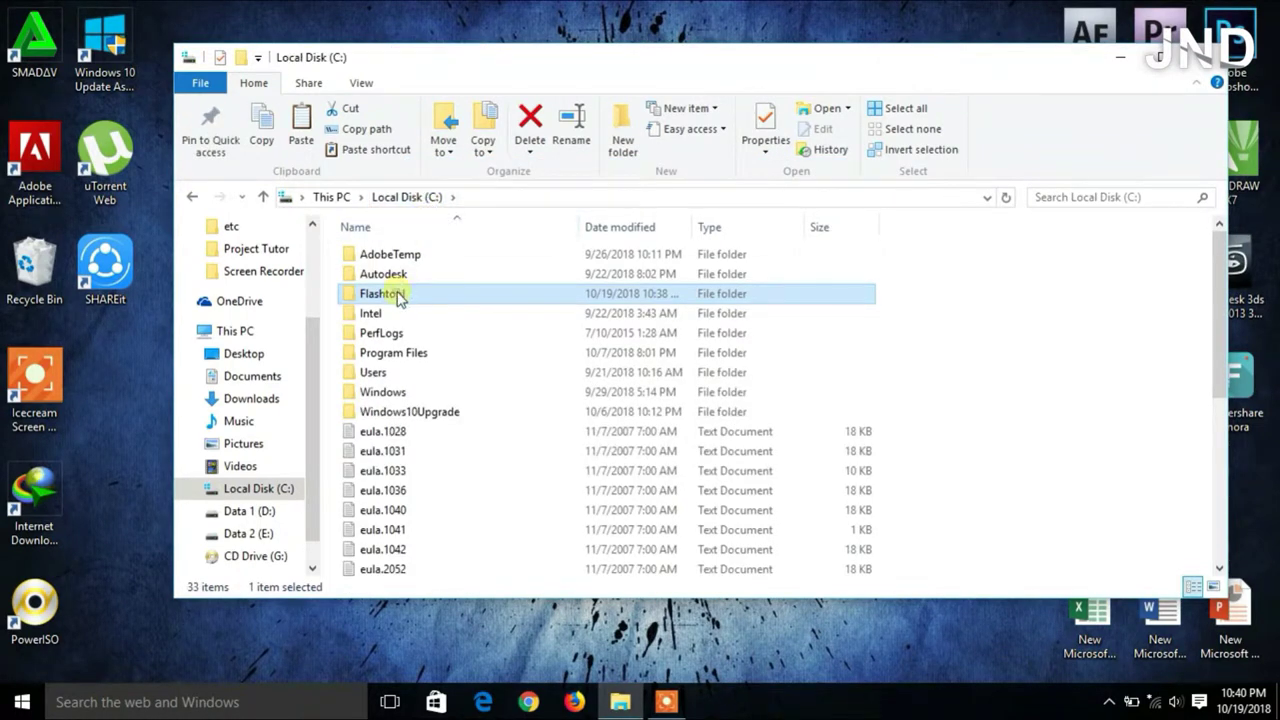
{"action": "double_click", "coordinate": [398, 297]}
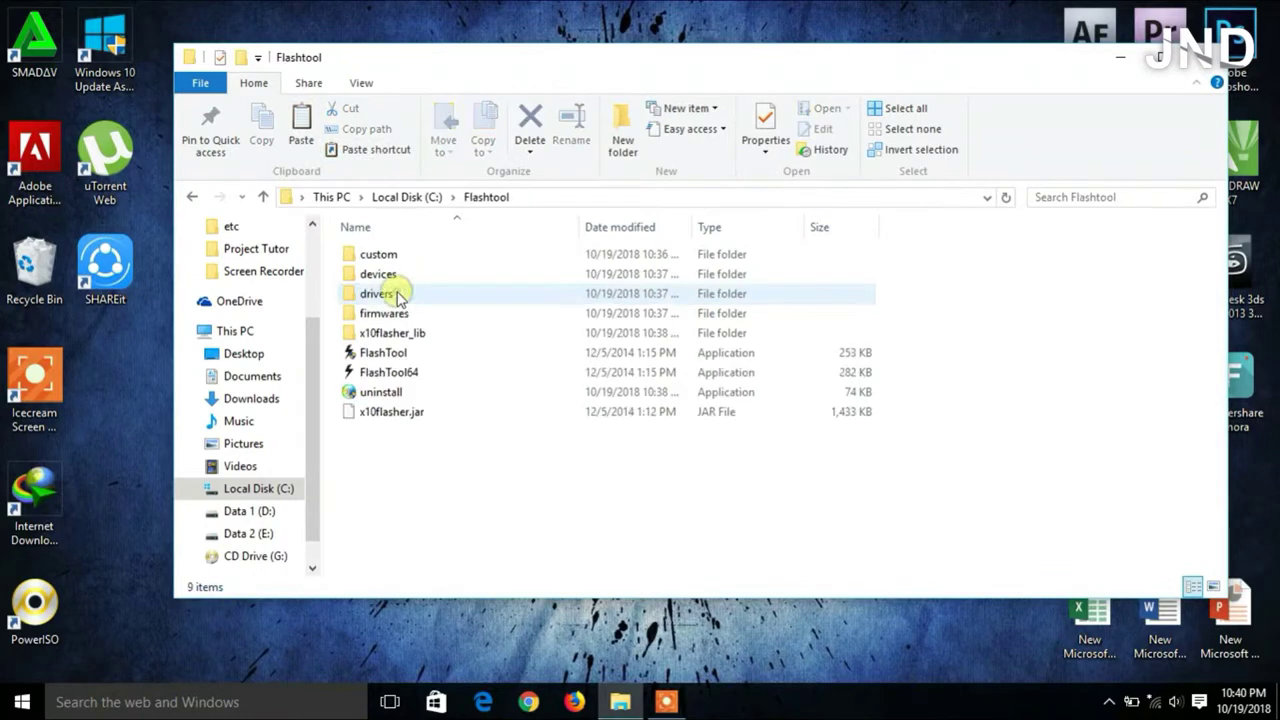
{"action": "double_click", "coordinate": [415, 356]}
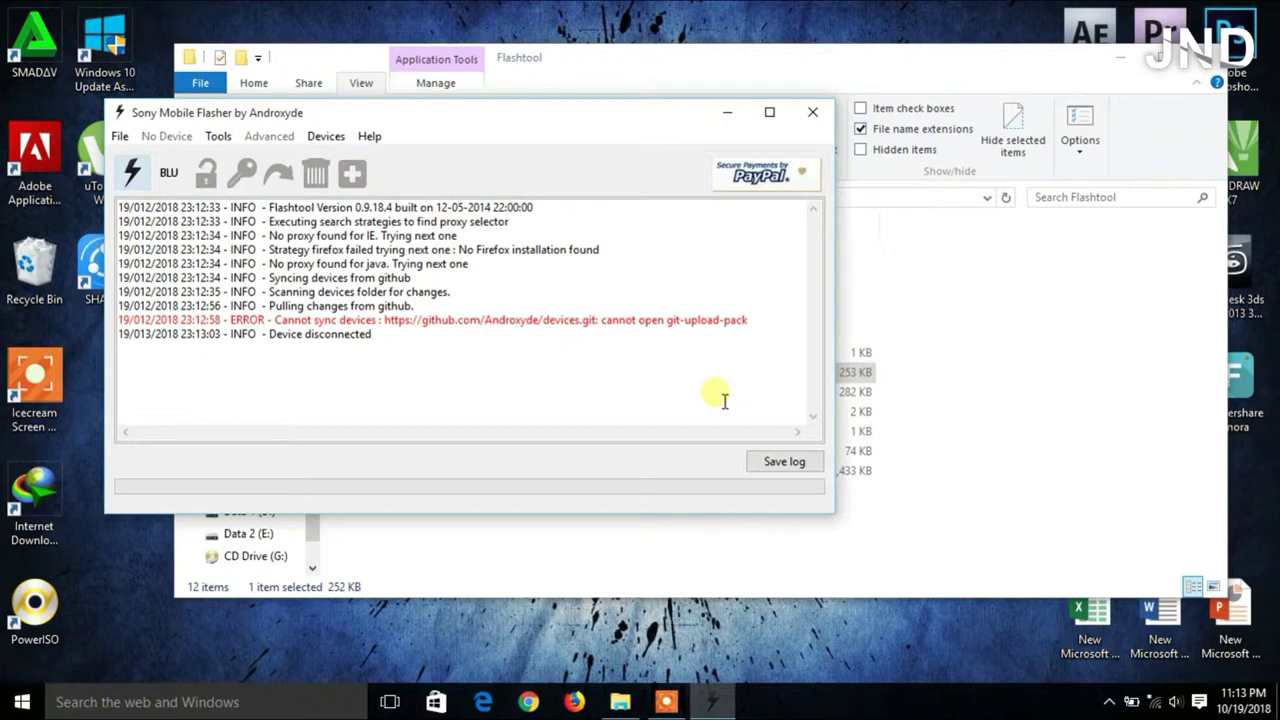
{"action": "left_click", "coordinate": [131, 173]}
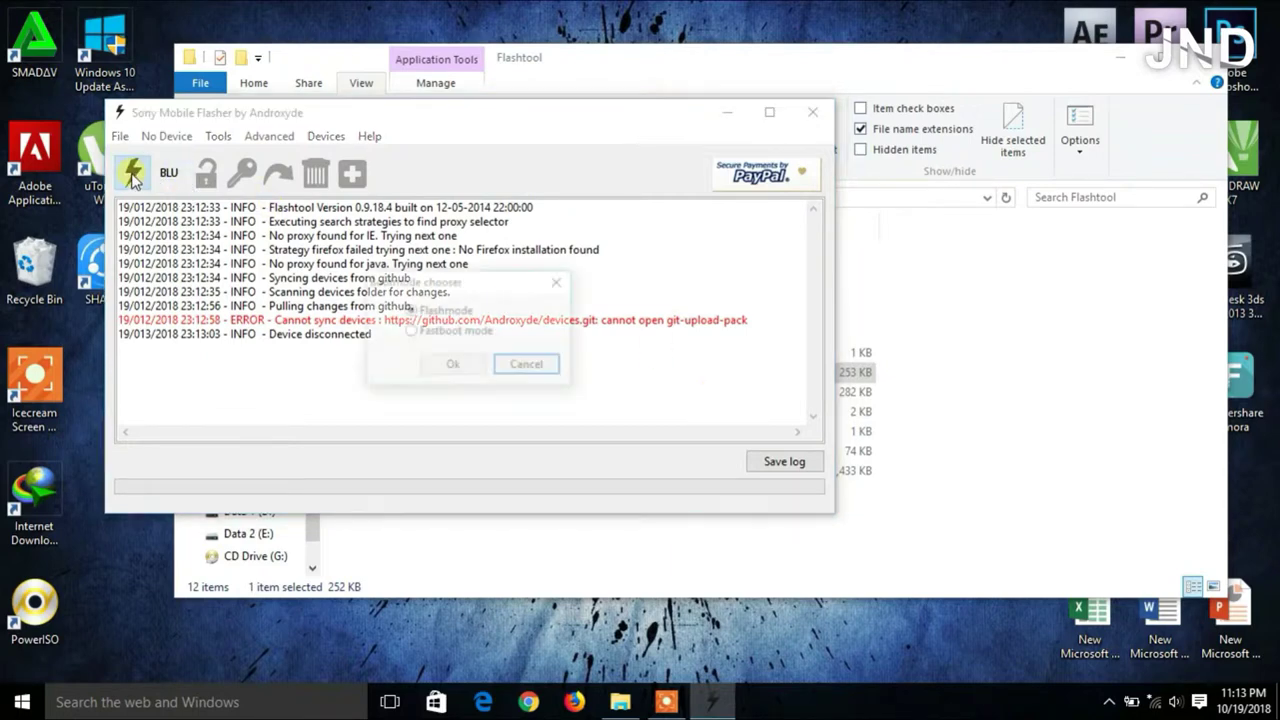
{"action": "left_click", "coordinate": [471, 366]}
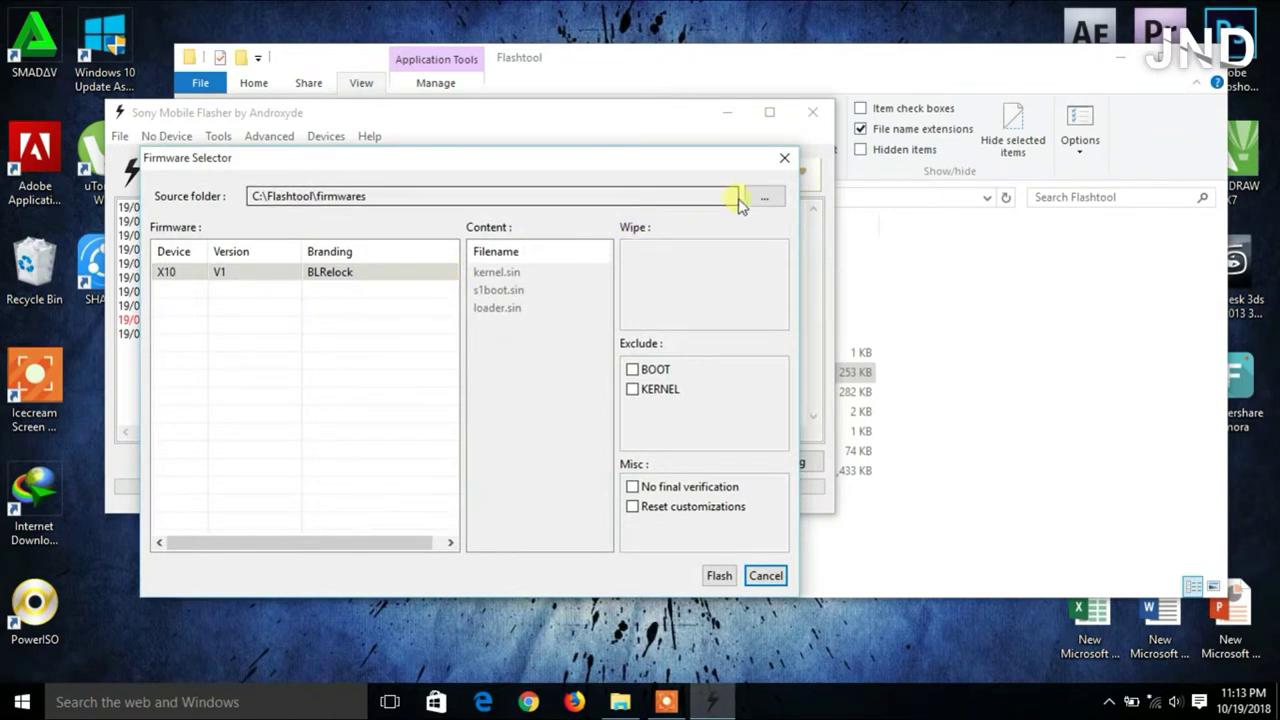
Set the source folder to D:\Flash Sony Z2 Compact(SO-04F) Lolipop\D5503_14.5.A.0.270_RU - Copy and start flashing the D5503 14.5.A.0.270 RU firmware.
{"action": "left_click", "coordinate": [758, 198]}
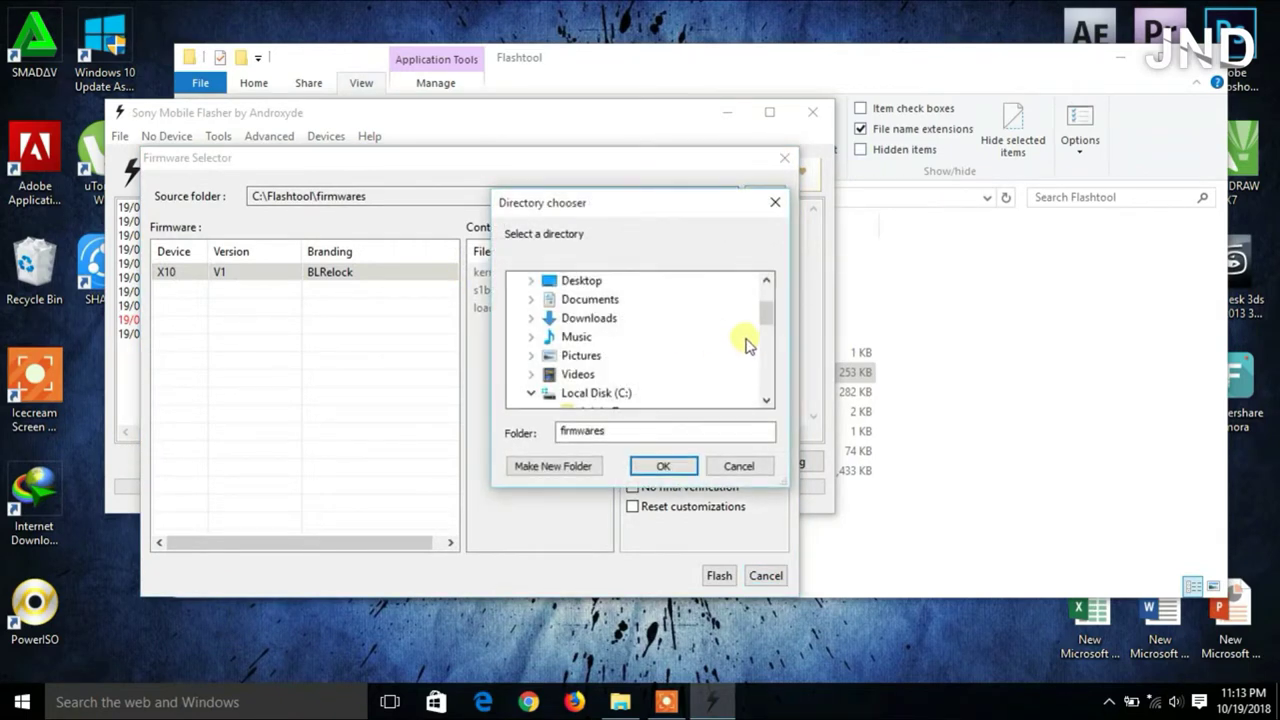
{"action": "left_click_drag", "start_coordinate": [764, 312], "coordinate": [766, 364]}
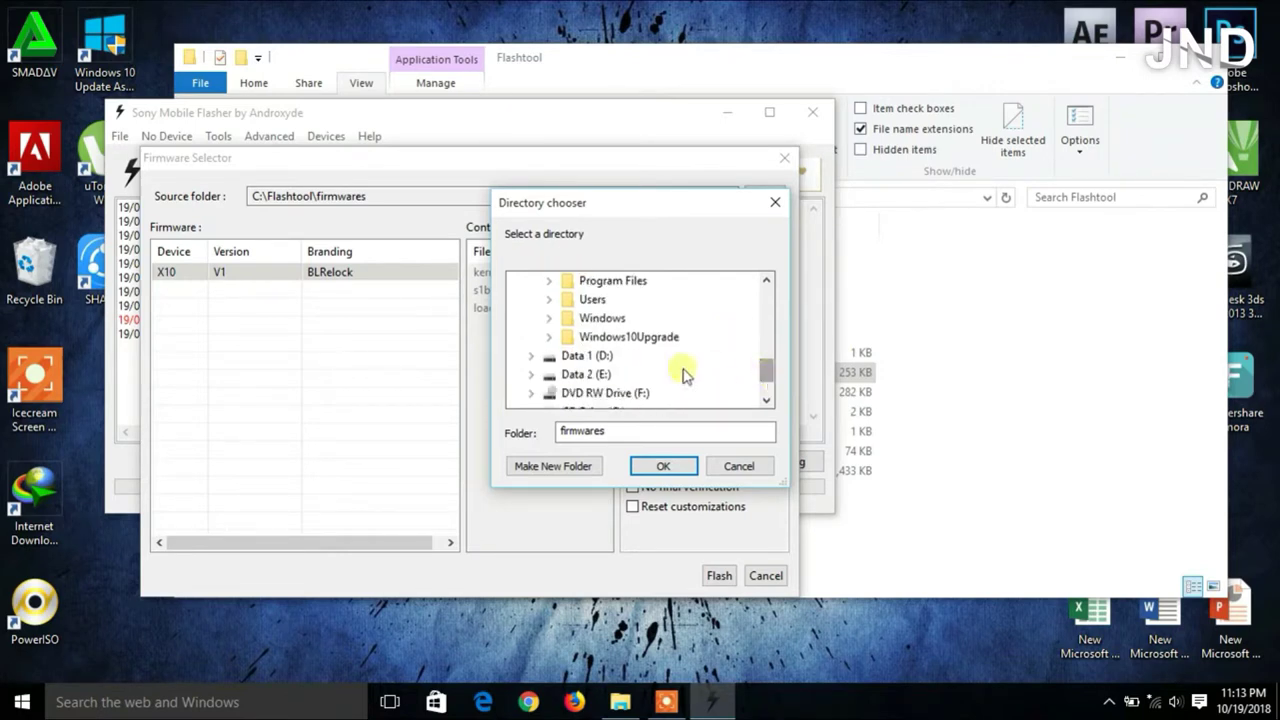
{"action": "double_click", "coordinate": [586, 356]}
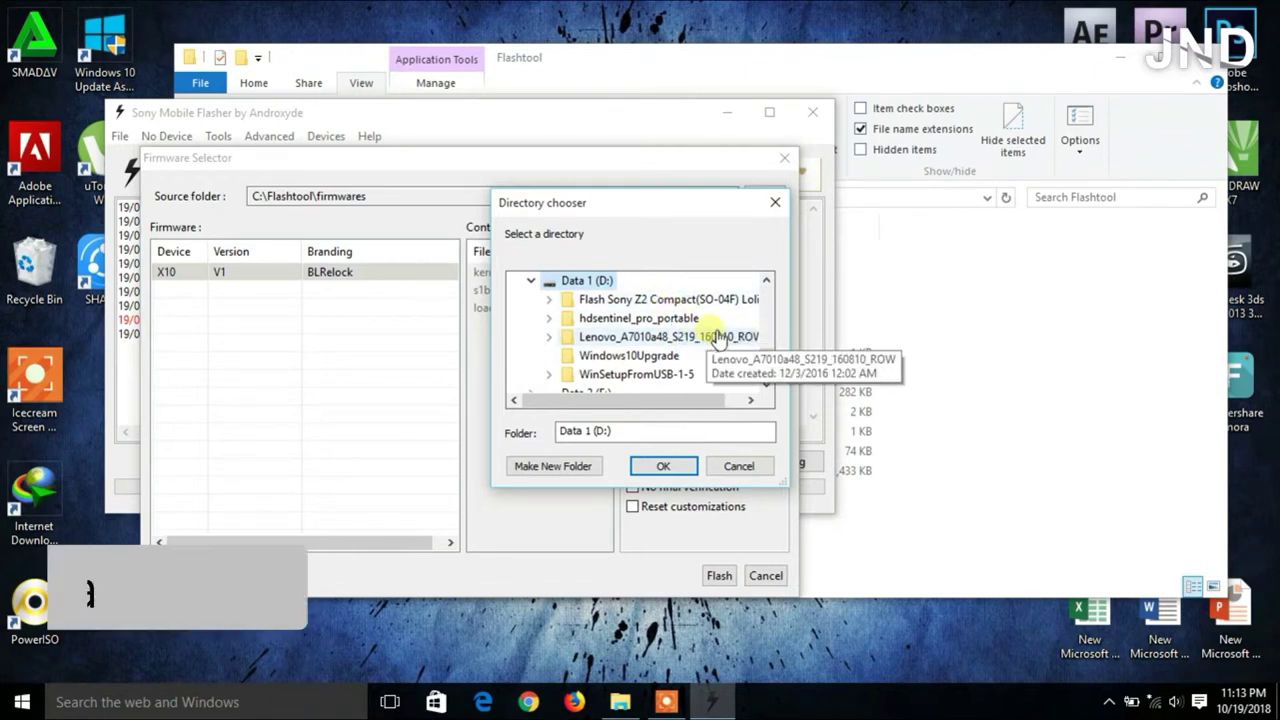
{"action": "double_click", "coordinate": [675, 300]}
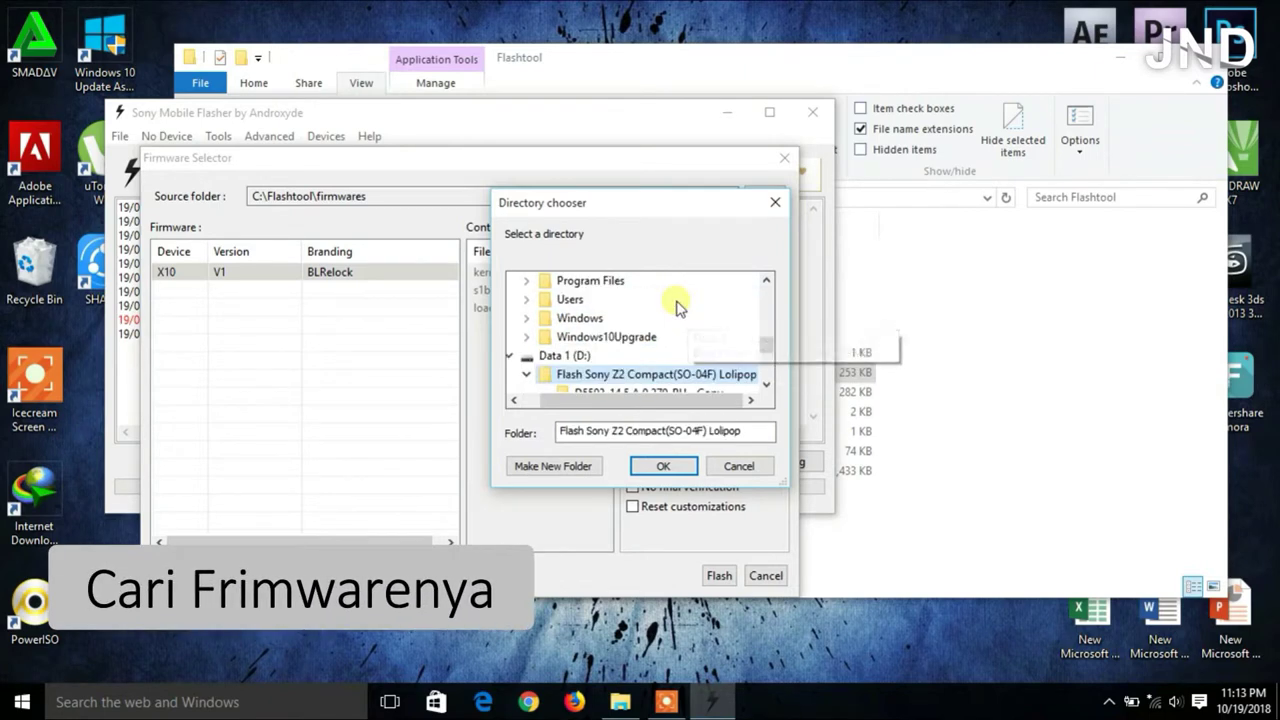
{"action": "left_click_drag", "start_coordinate": [766, 350], "coordinate": [770, 355]}
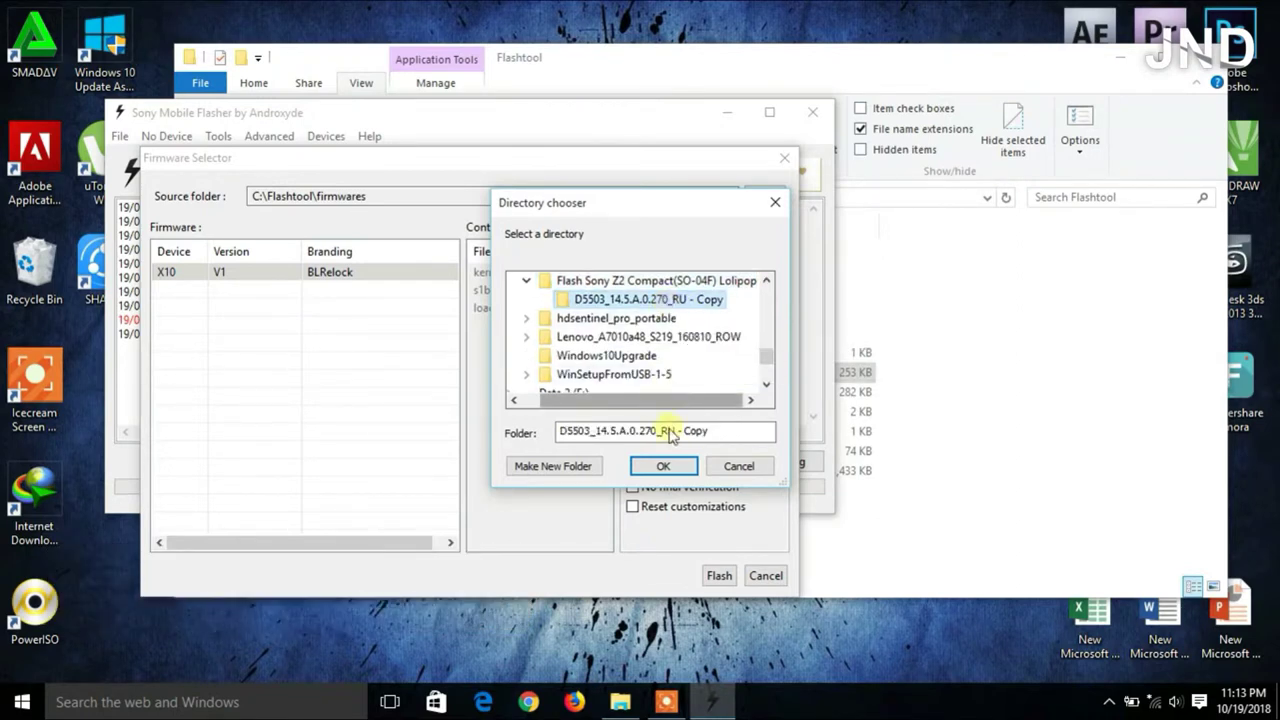
{"action": "left_click", "coordinate": [677, 468]}
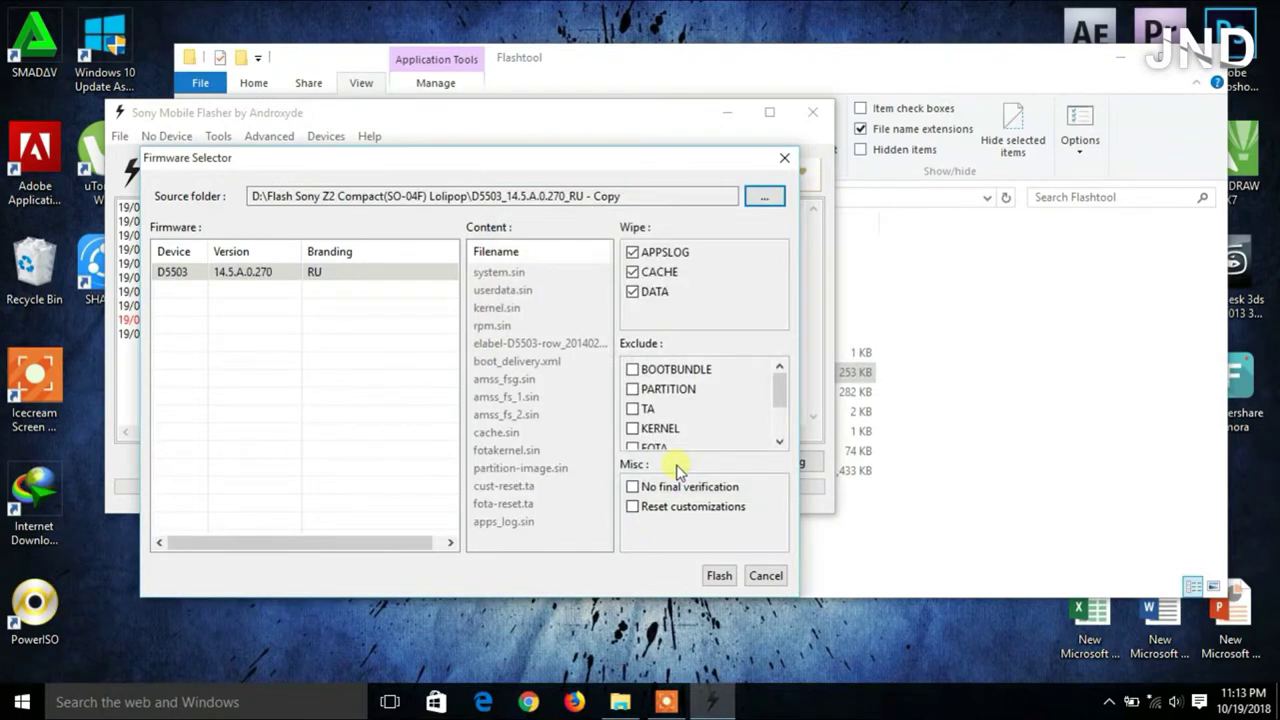
{"action": "double_click", "coordinate": [238, 274]}
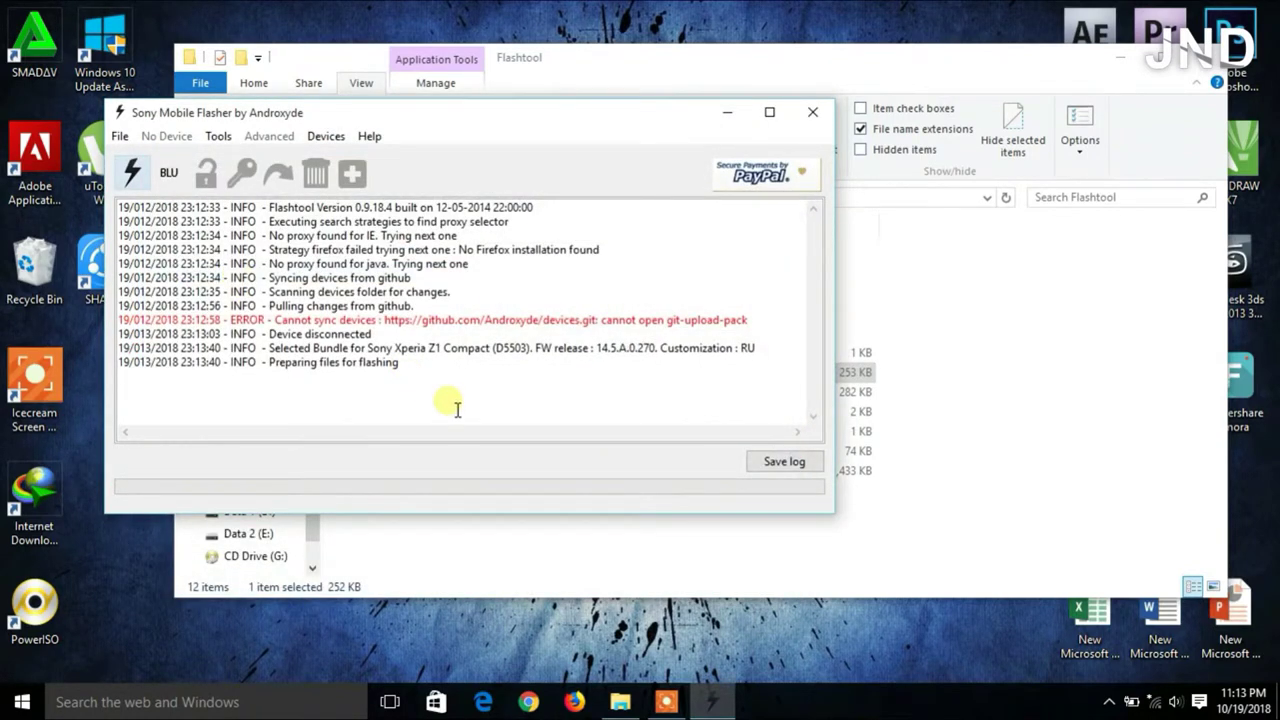